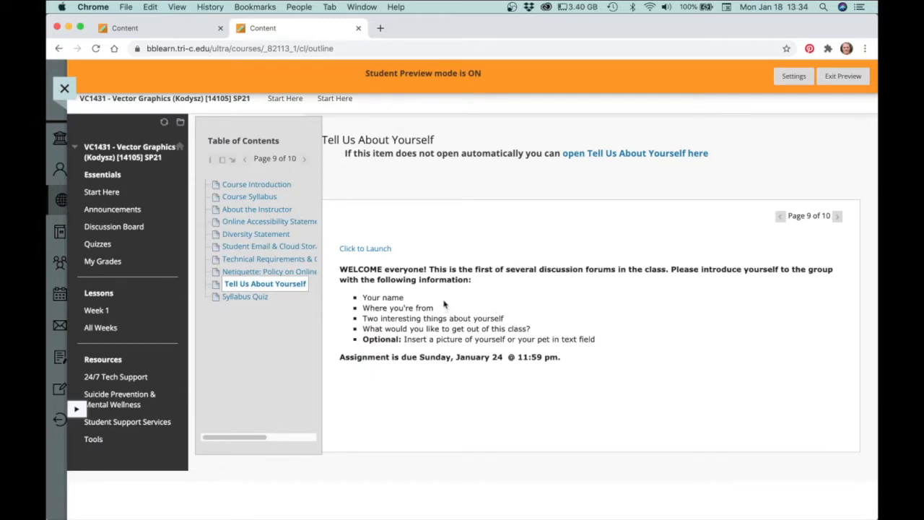
Open the Tell Us About Yourself forum from the course's Discussion Board
click(112, 227)
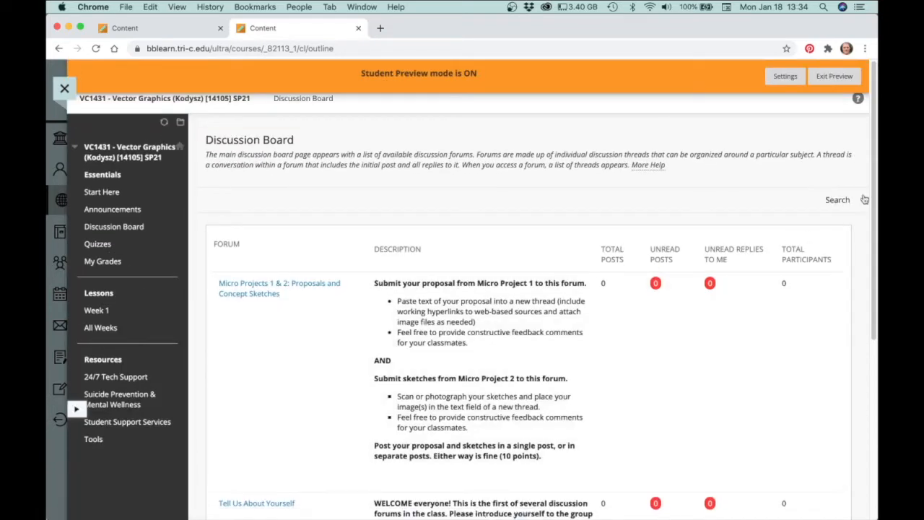
scroll(862, 209, down, 5)
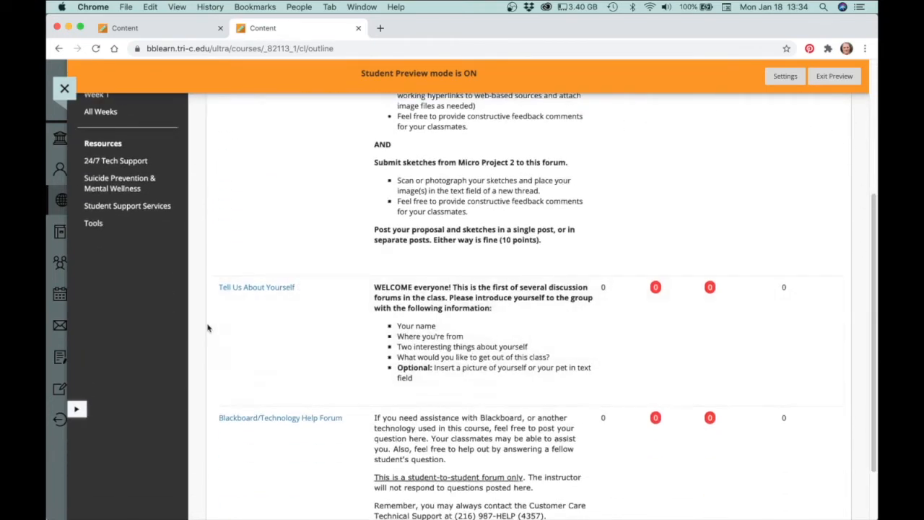
click(254, 289)
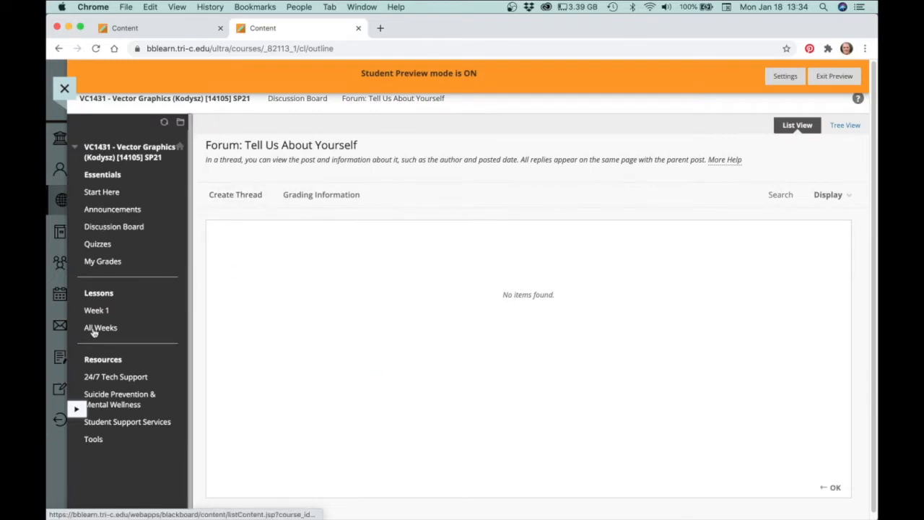
Go to the Tell Us About Yourself page in the Start Here unit and launch its forum
click(107, 190)
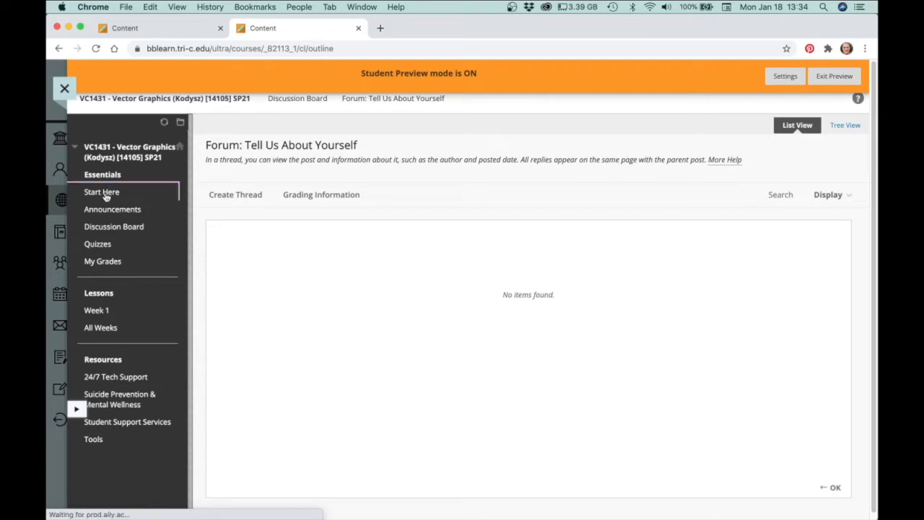
click(288, 190)
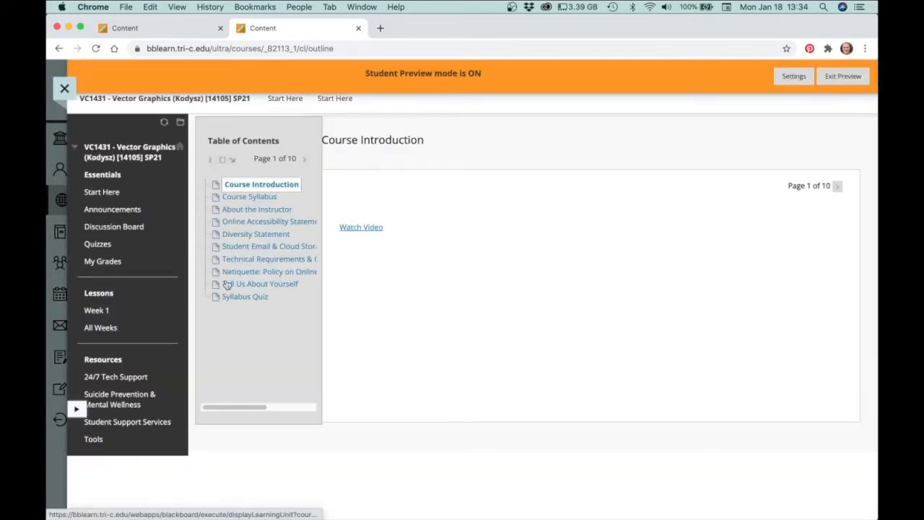
click(257, 284)
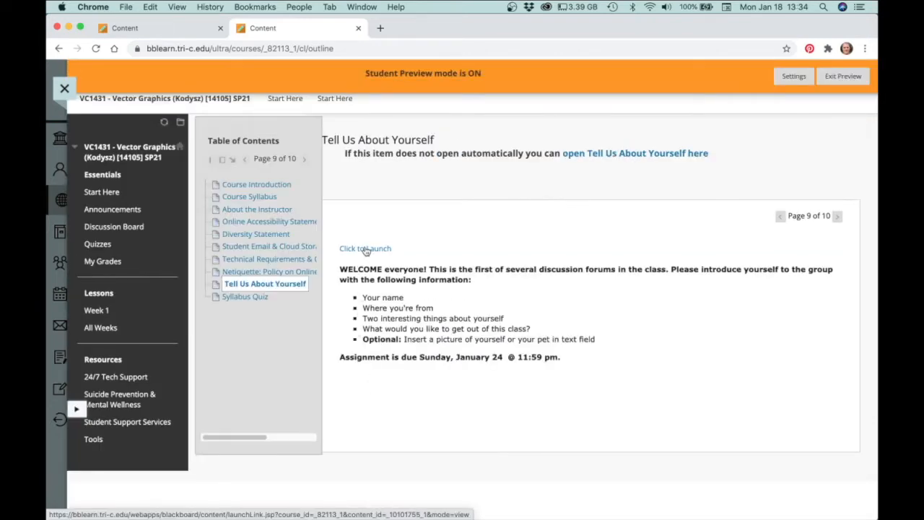
click(366, 250)
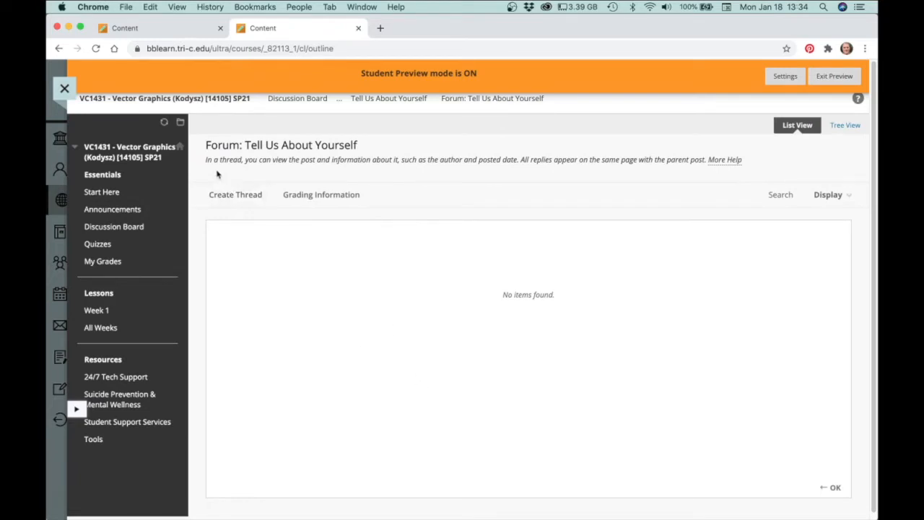
Start a new thread in the forum with the subject 'About Me'
click(234, 202)
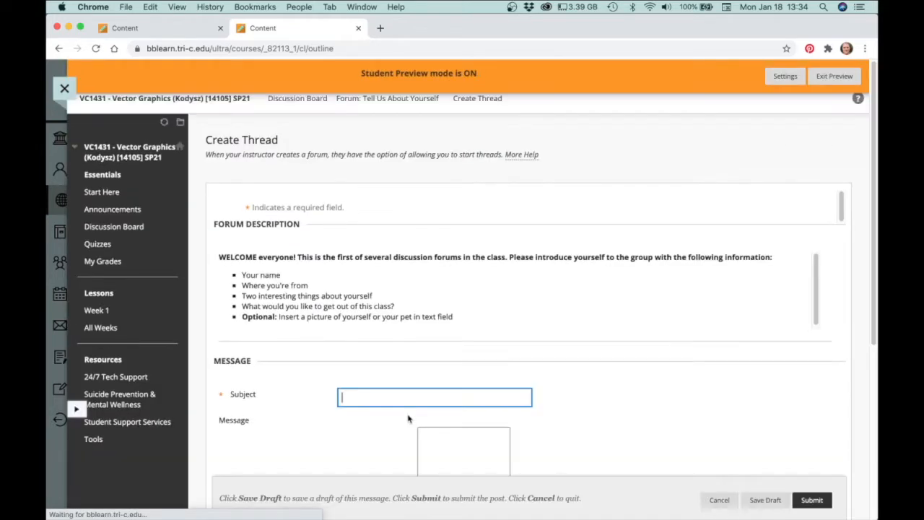
click(470, 398)
text(About Me)
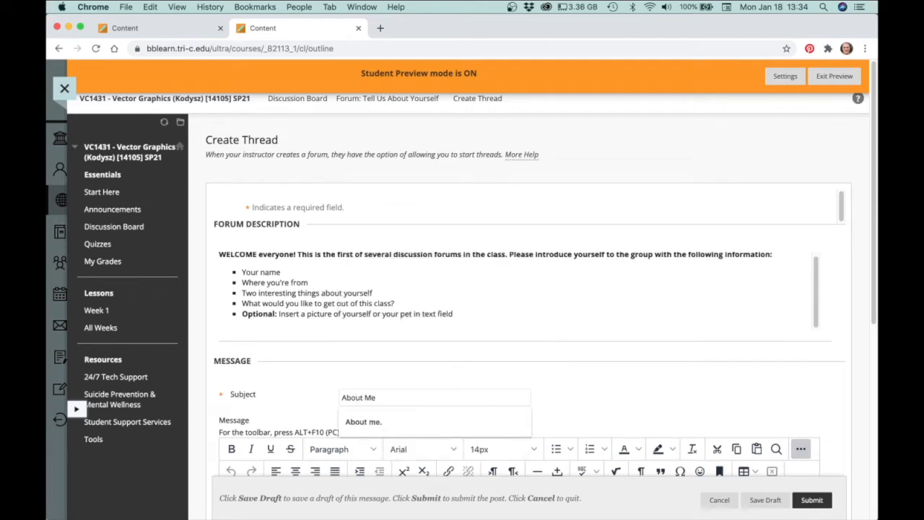
click(540, 373)
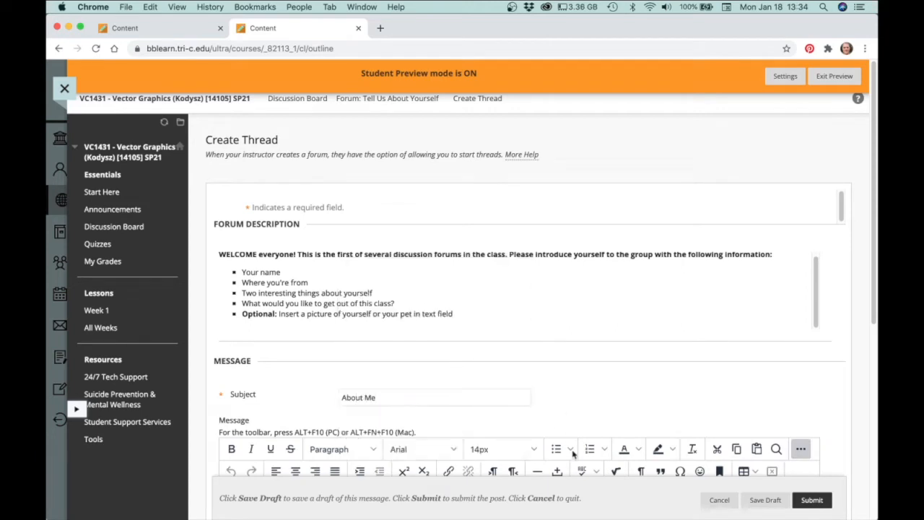
Select the five introduction bullet points in the forum description
scroll(539, 305, down, 1)
scroll(538, 305, down, 2)
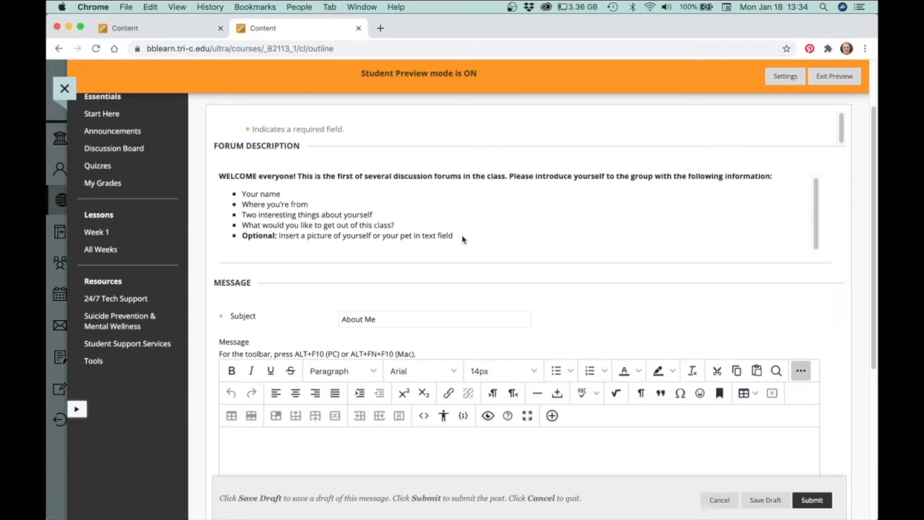
drag(453, 235, 243, 193)
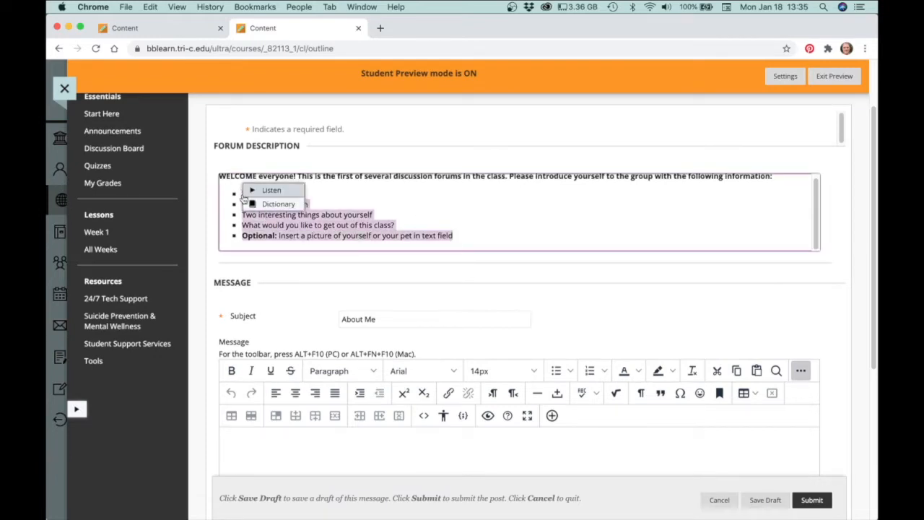
Paste the copied bullet list into the message body without its original formatting
key(super+c)
scroll(457, 429, down, 5)
click(377, 270)
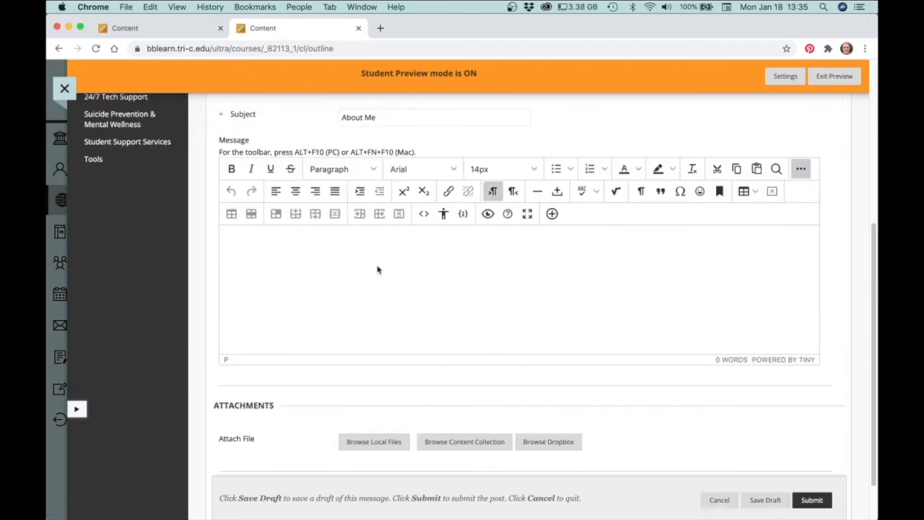
key(super+v)
click(466, 318)
Replace the 'Your name' placeholder in the first bullet with the student's full name
drag(277, 232, 239, 232)
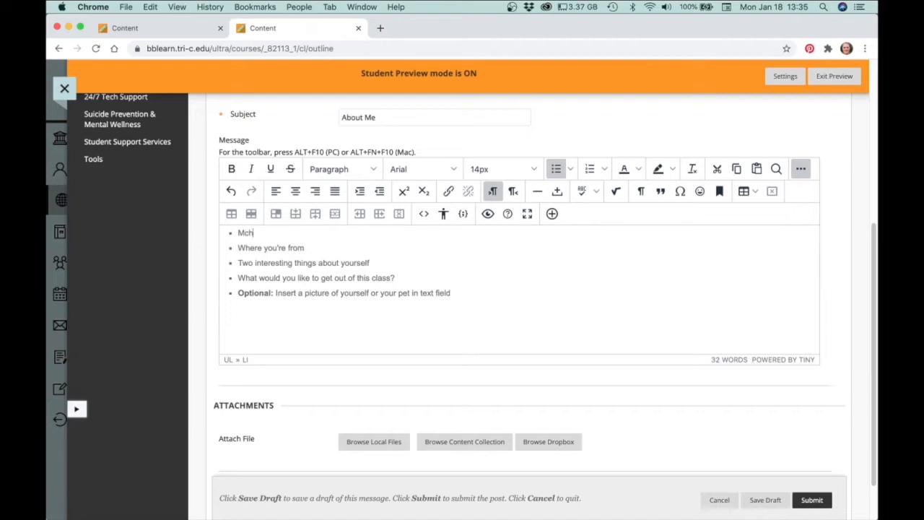
scroll(517, 297, up, 3)
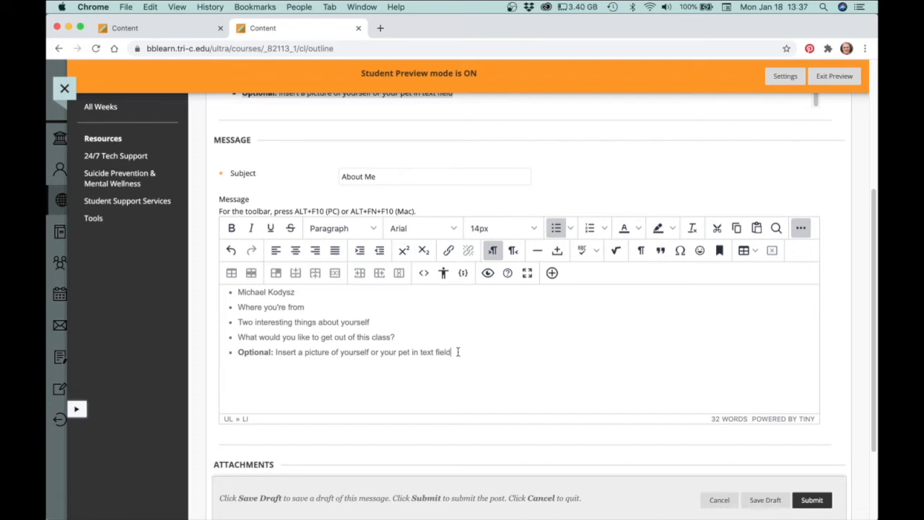
Delete the Optional picture bullet's text and bring up the Add content panel
drag(477, 351, 236, 351)
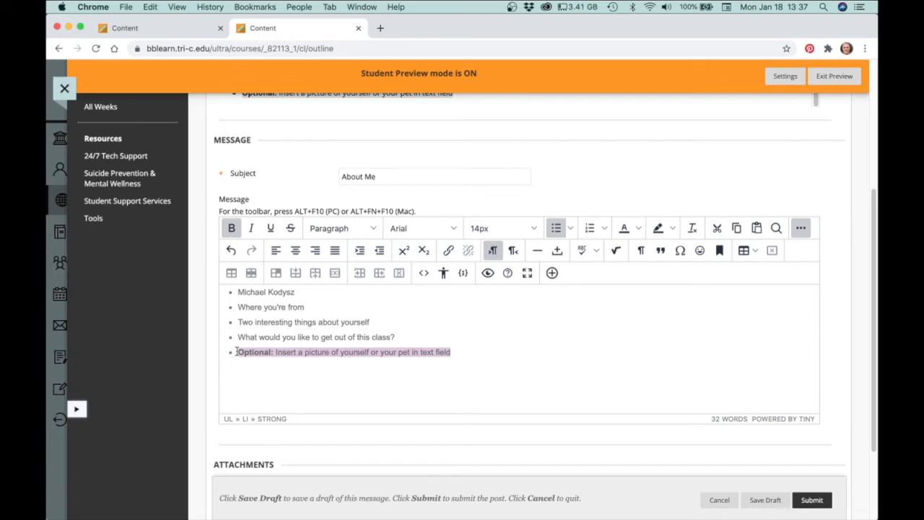
key(BackSpace)
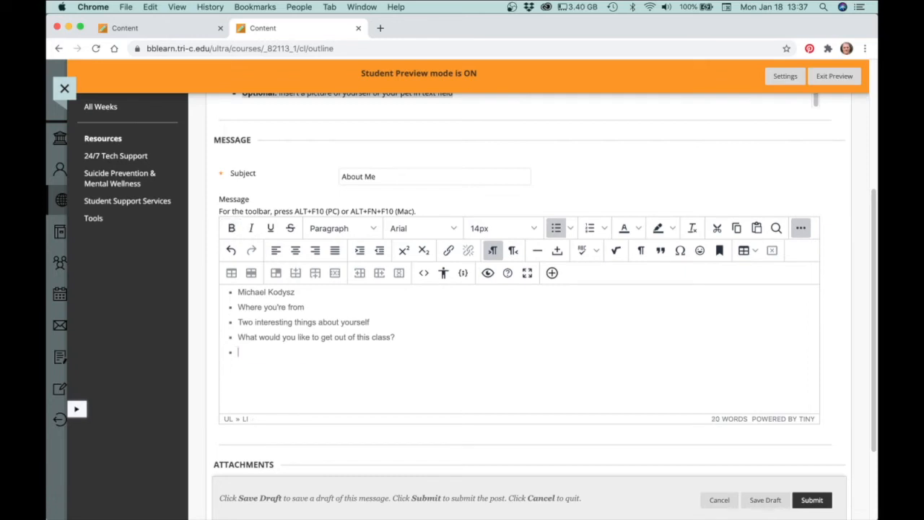
click(552, 273)
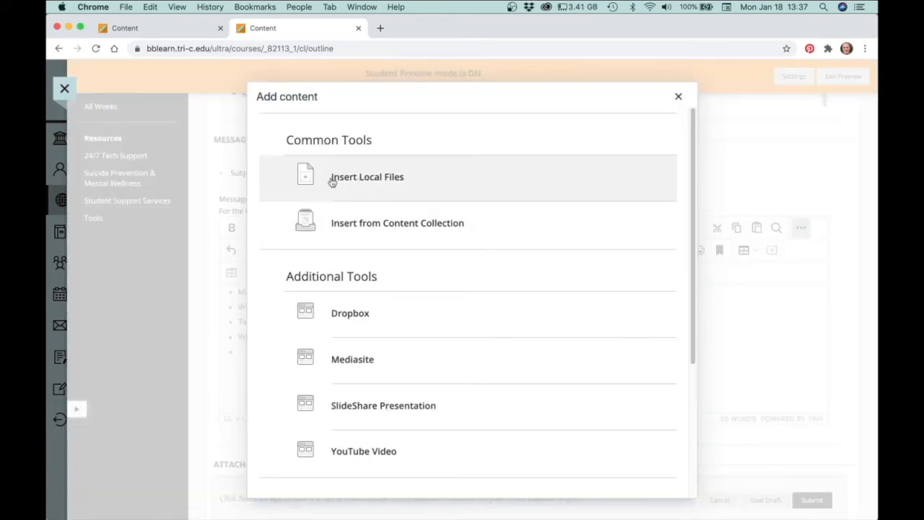
Insert the local cat photo nubbins.jpg into the message
click(385, 184)
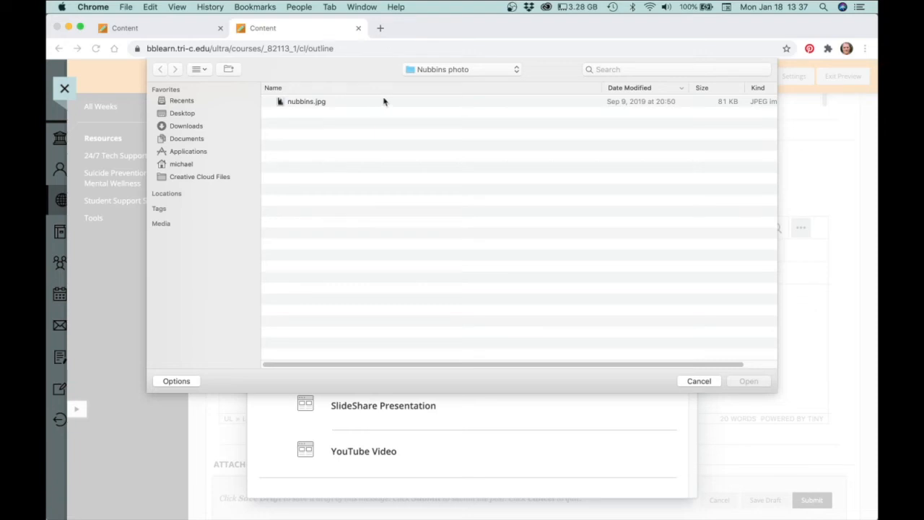
click(288, 103)
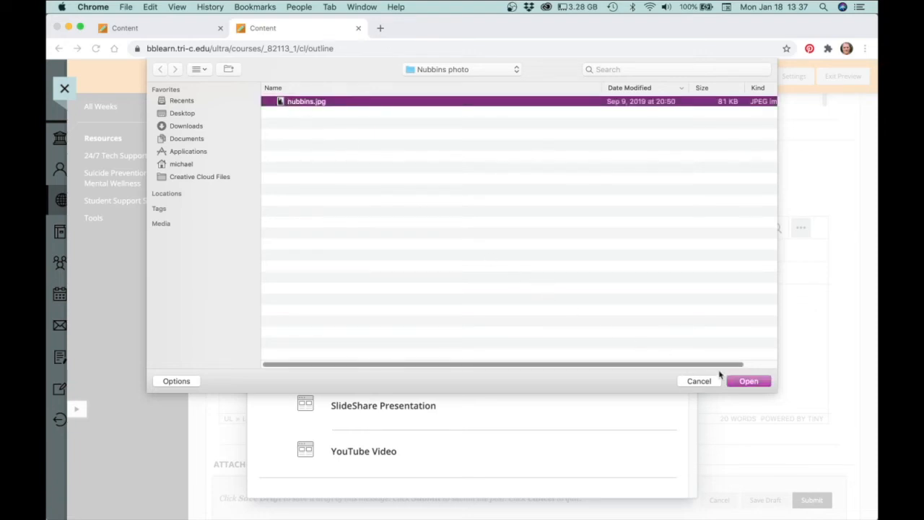
click(748, 381)
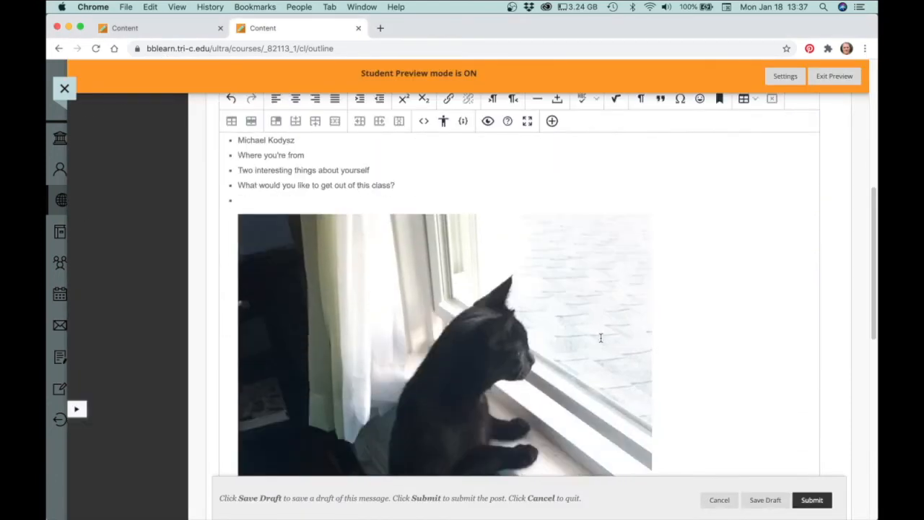
scroll(365, 270, up, 1)
scroll(367, 270, up, 1)
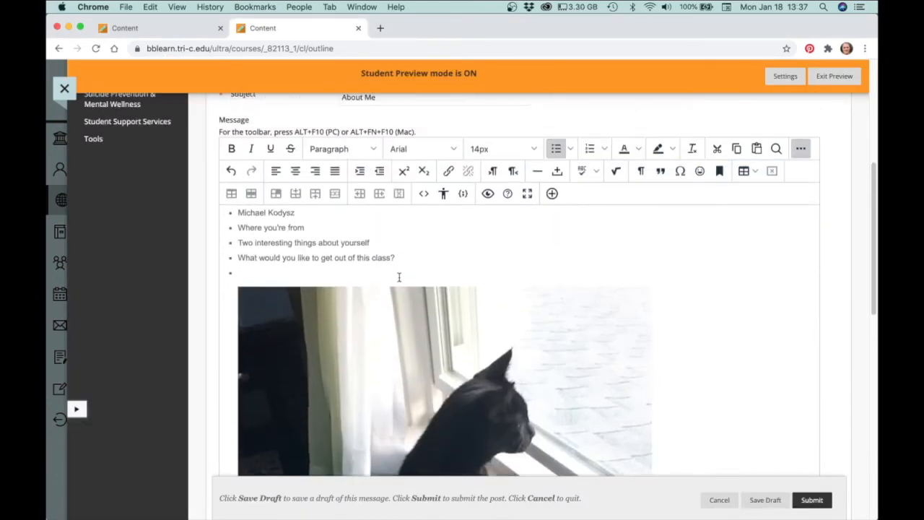
scroll(506, 275, down, 3)
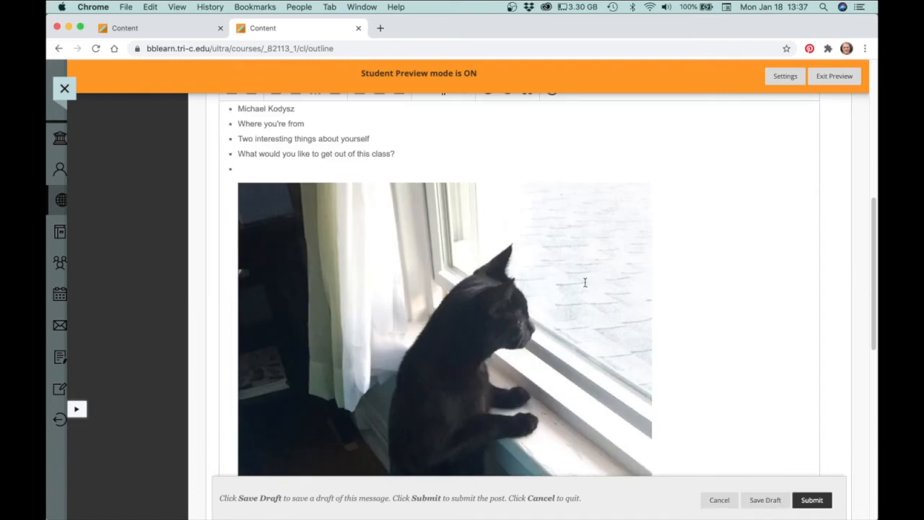
scroll(565, 285, up, 2)
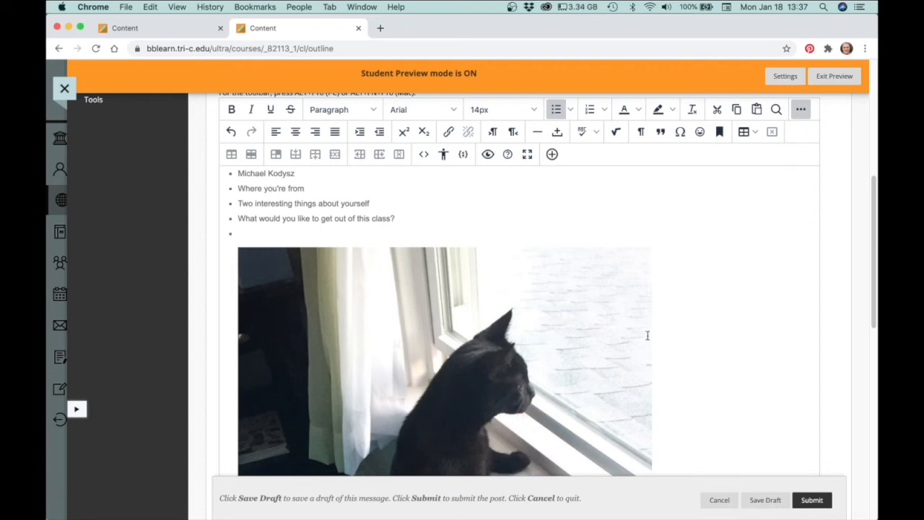
scroll(638, 355, down, 1)
scroll(639, 355, down, 3)
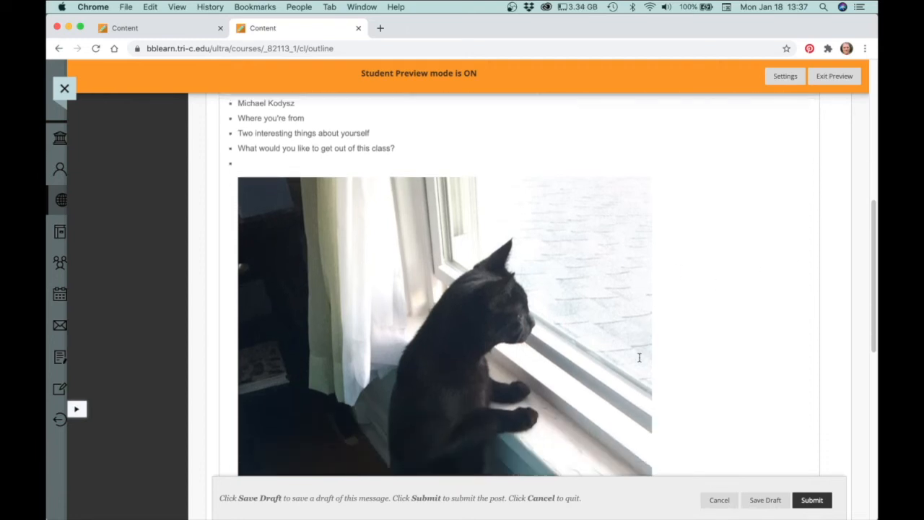
scroll(640, 354, up, 5)
scroll(641, 358, down, 2)
scroll(641, 359, down, 1)
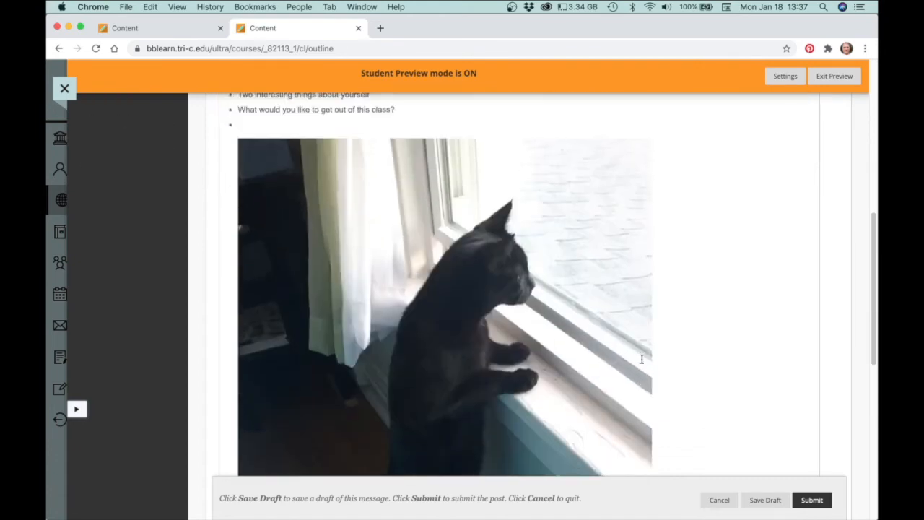
scroll(641, 359, up, 1)
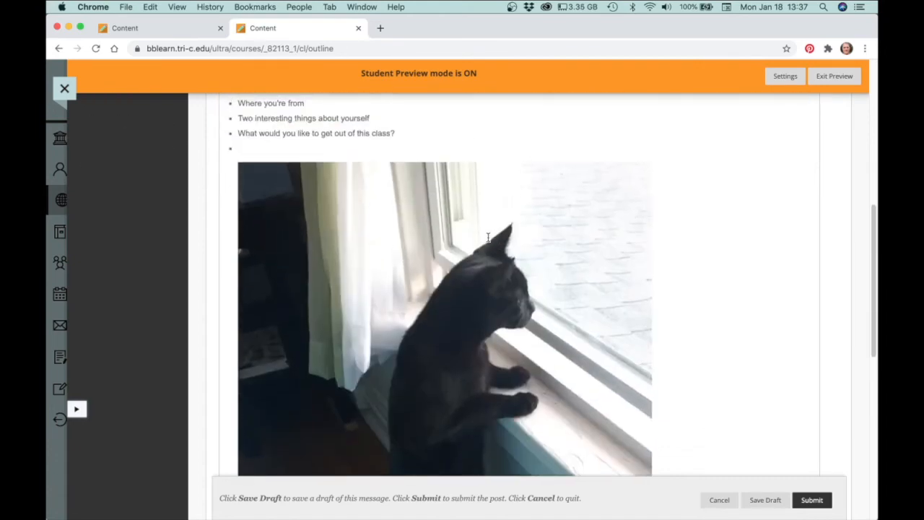
Shrink the cat photo to about half its size and submit the About Me thread
click(484, 212)
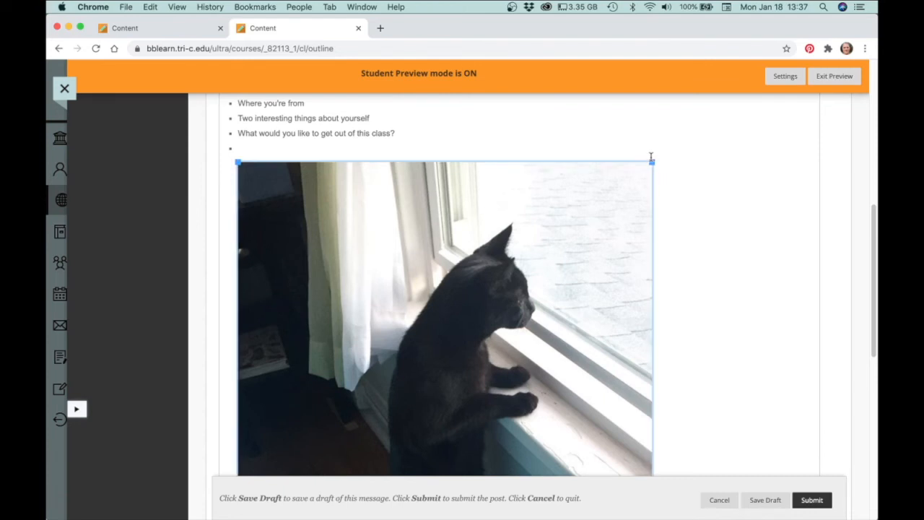
drag(649, 162, 440, 405)
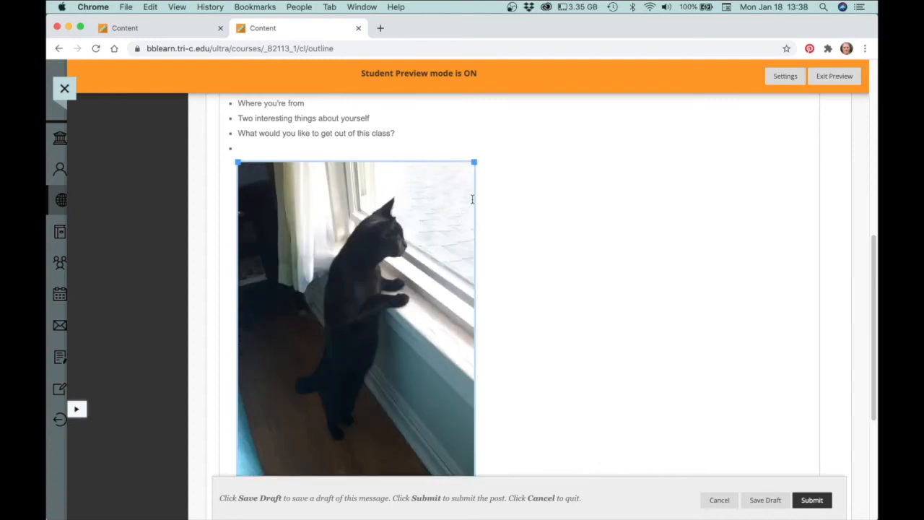
drag(473, 162, 435, 233)
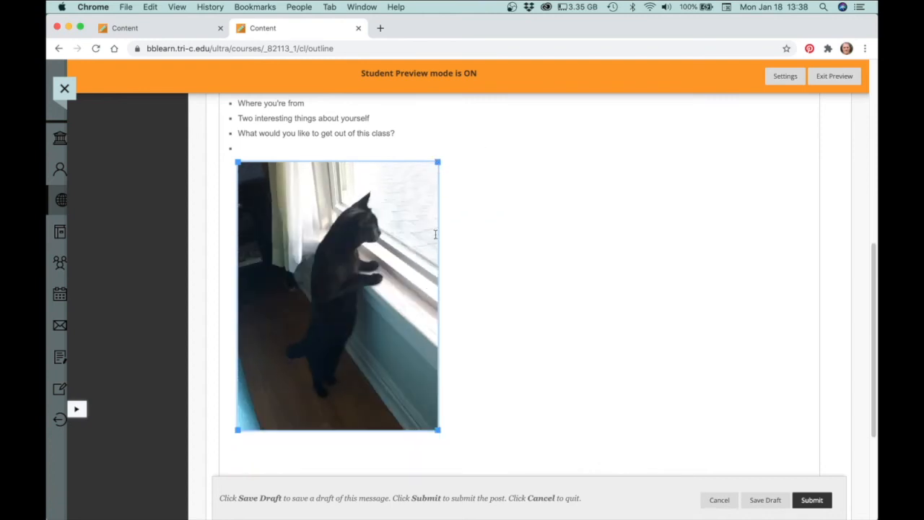
mouse_move(437, 160)
mouse_down()
mouse_move(438, 172)
mouse_move(447, 156)
mouse_up()
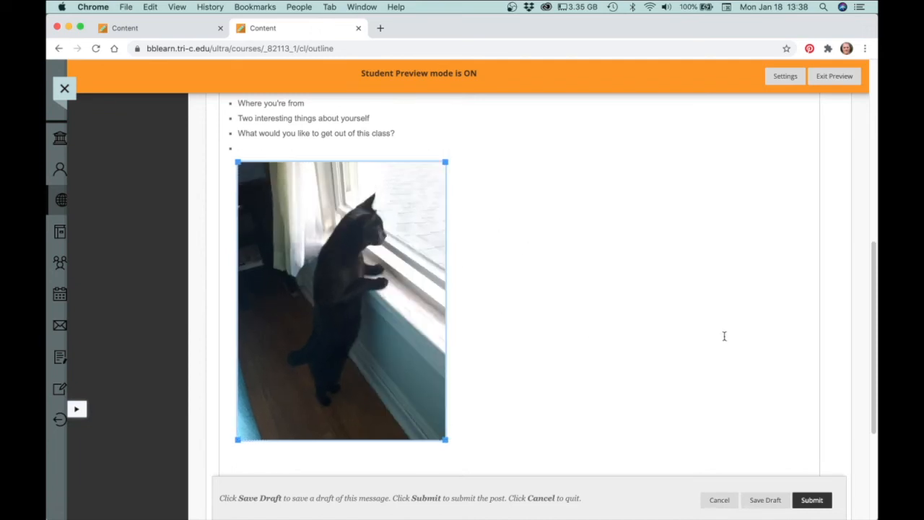
click(812, 500)
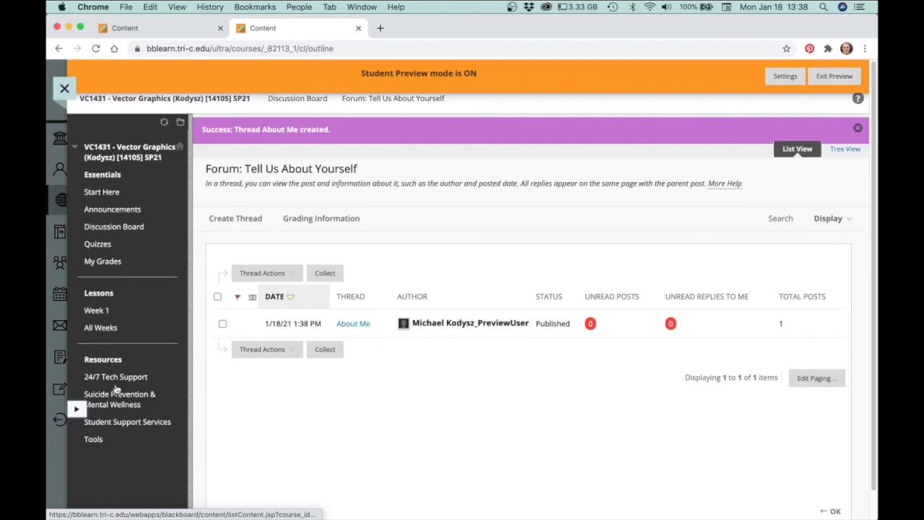
Open My Grades from the course menu to view the upcoming projects
click(116, 262)
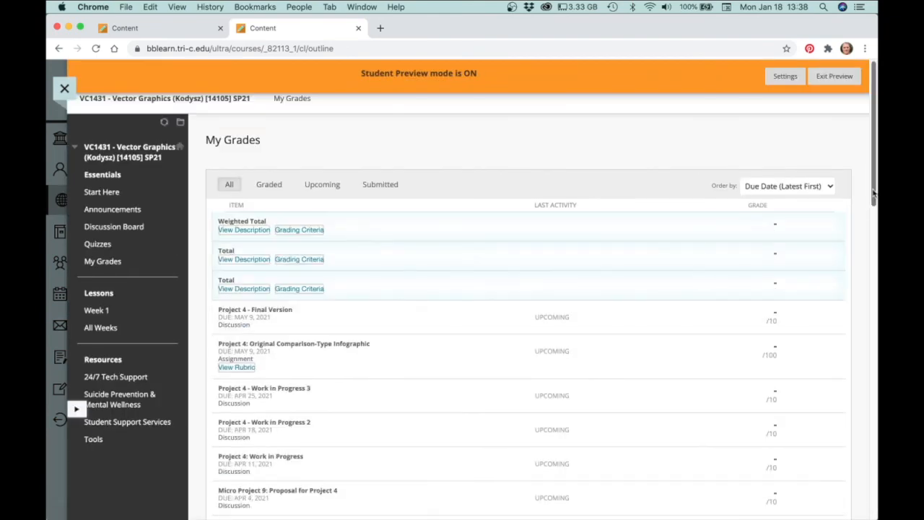
drag(873, 141, 858, 264)
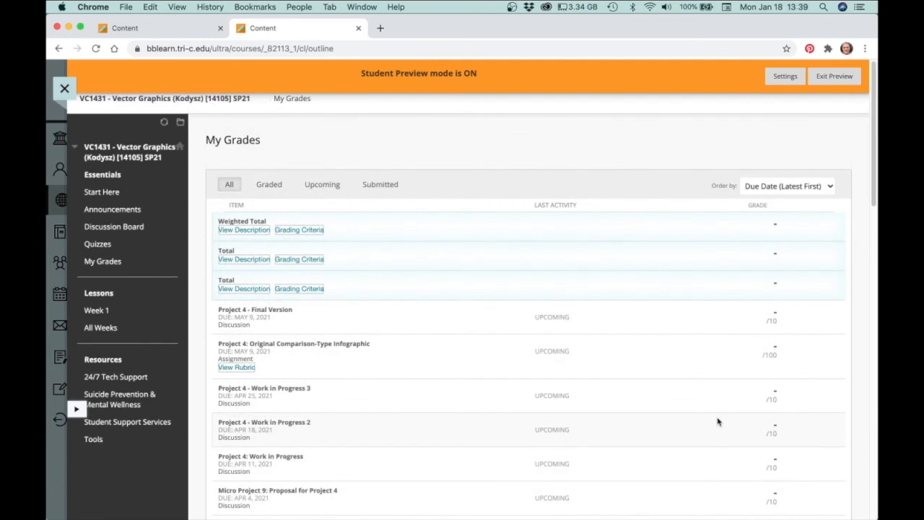